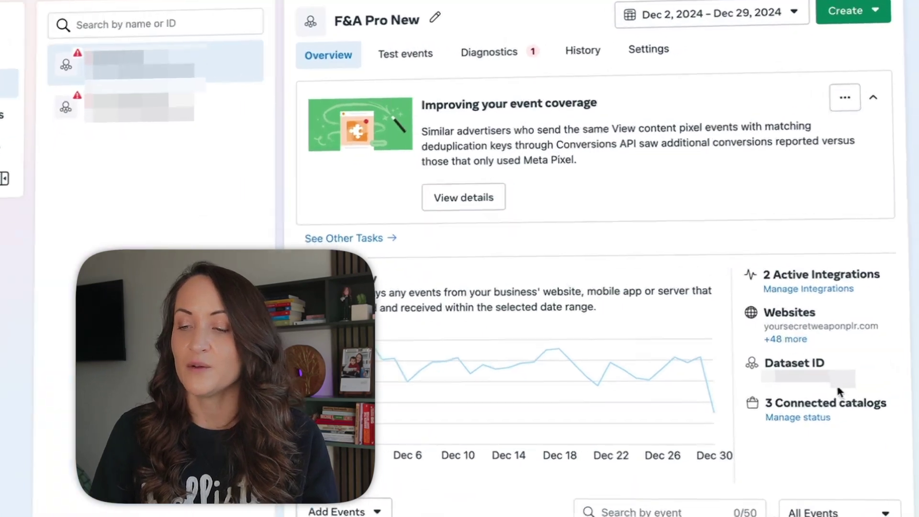
Copy the F&A Pro New dataset ID in Meta Events Manager
left_click(843, 384)
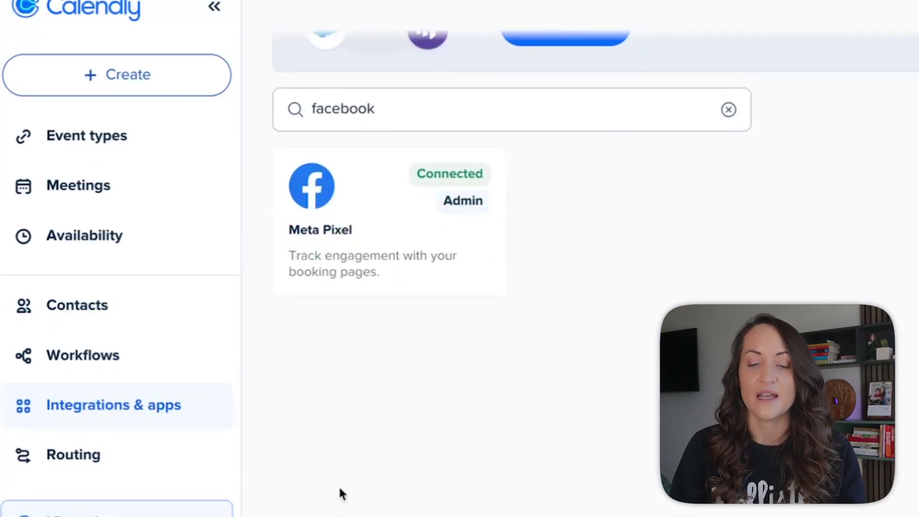
Disconnect the old Meta Pixel ID in Calendly, paste the dataset ID instead, and save
left_click(371, 280)
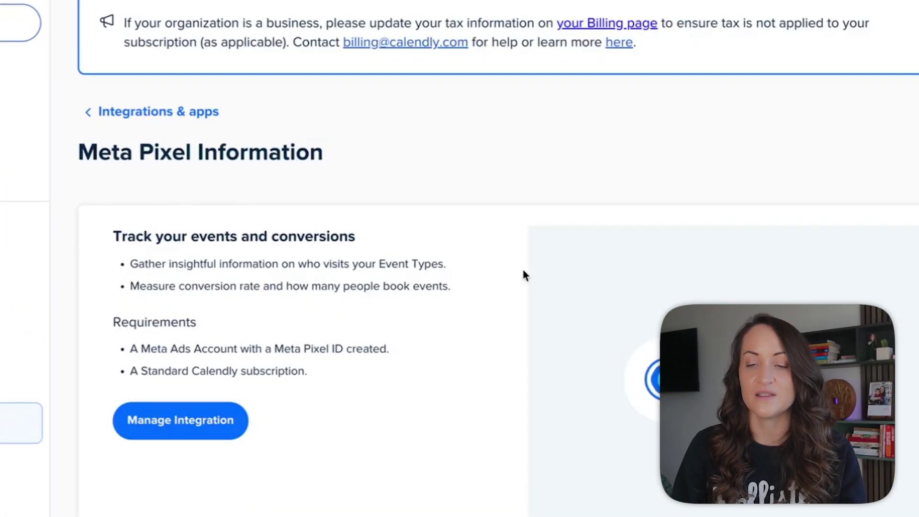
left_click(220, 432)
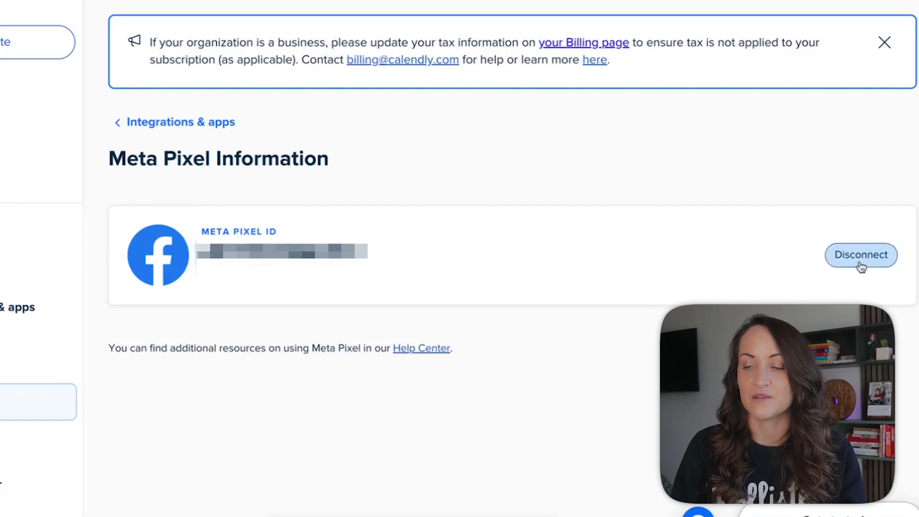
left_click(864, 257)
left_click(512, 171)
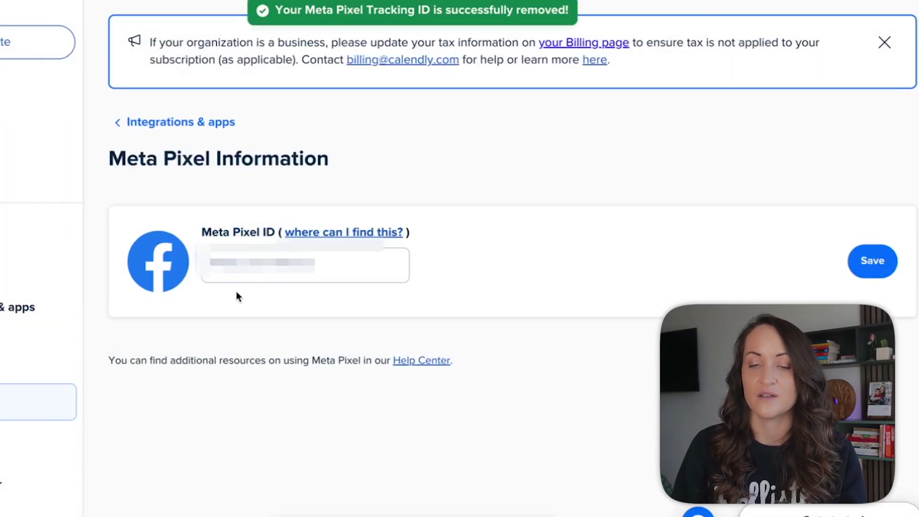
left_click(246, 274)
key("ctrl+v")
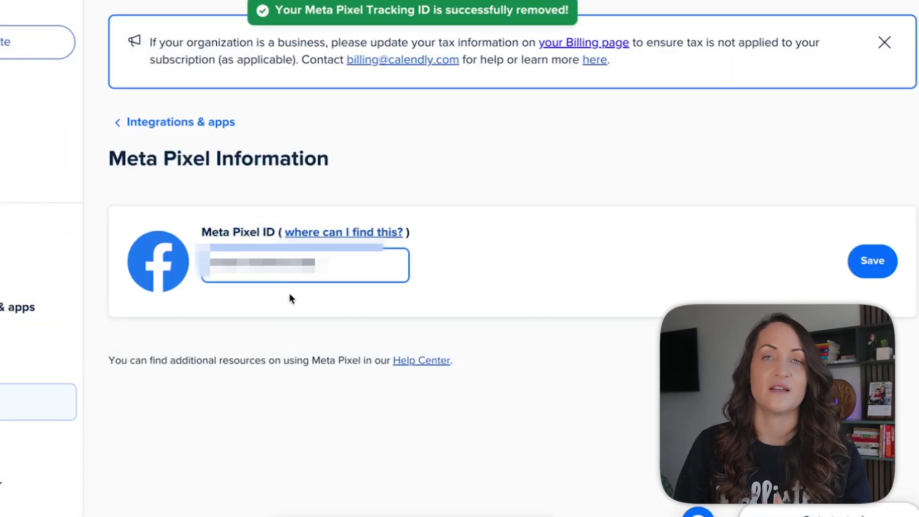
left_click(879, 268)
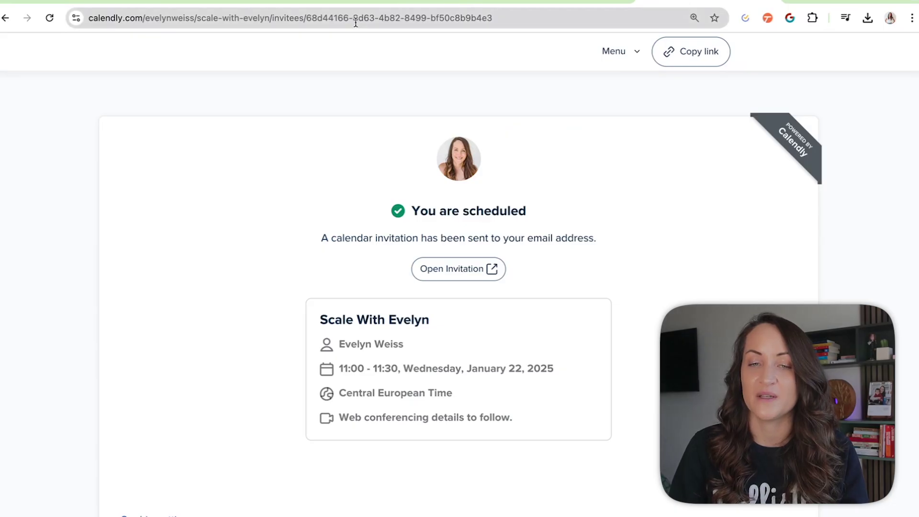
Open the Calendly 30-minute booking page, show next month's times, and open a new tab
left_click(355, 22)
type("c")
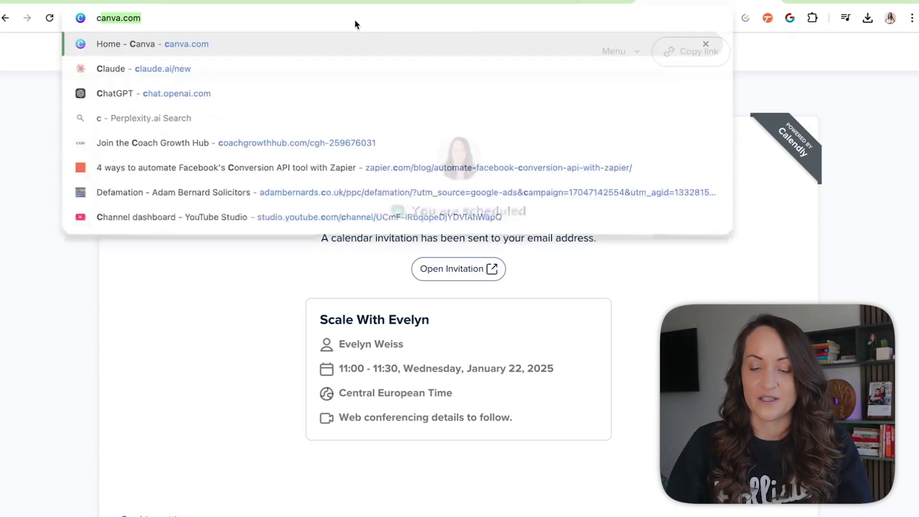
type("alendly")
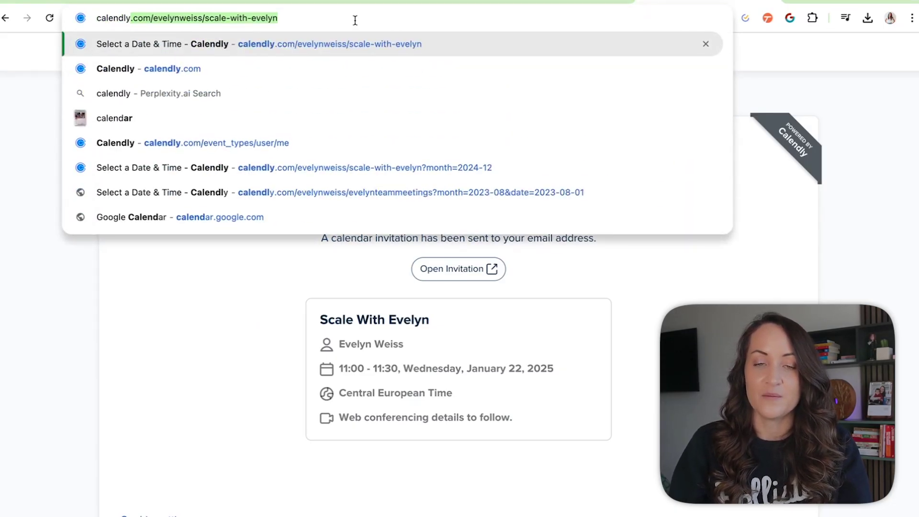
key("Return")
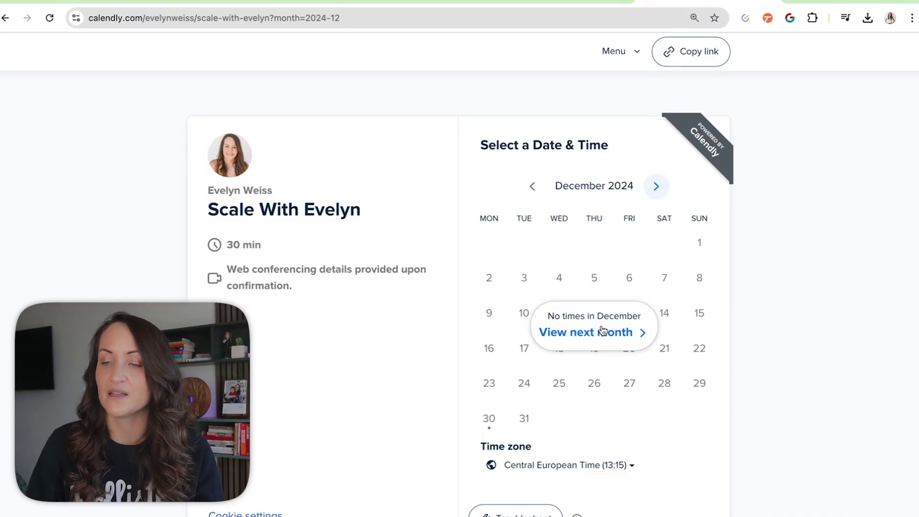
left_click(616, 332)
left_click(811, 17)
left_click(797, 0)
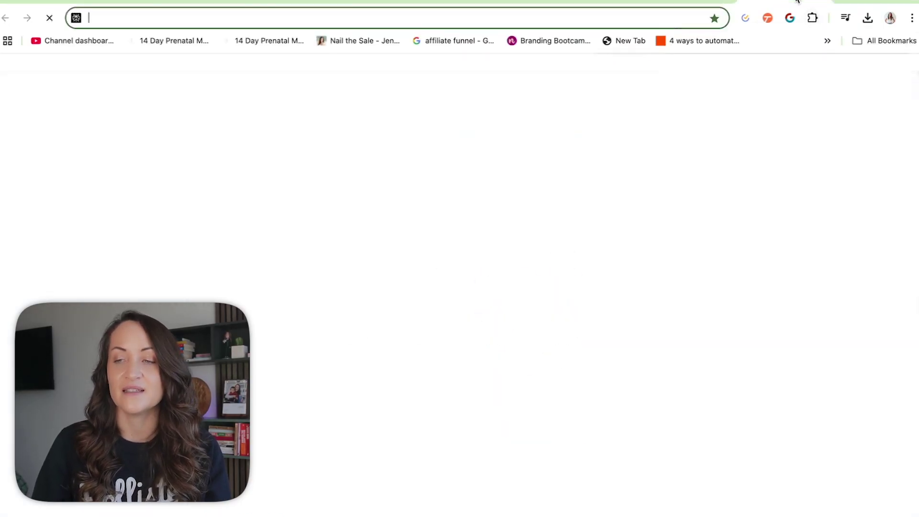
Search Google for 'facebook pixel helper' and open the Meta Pixel Helper store listing
type("google.com")
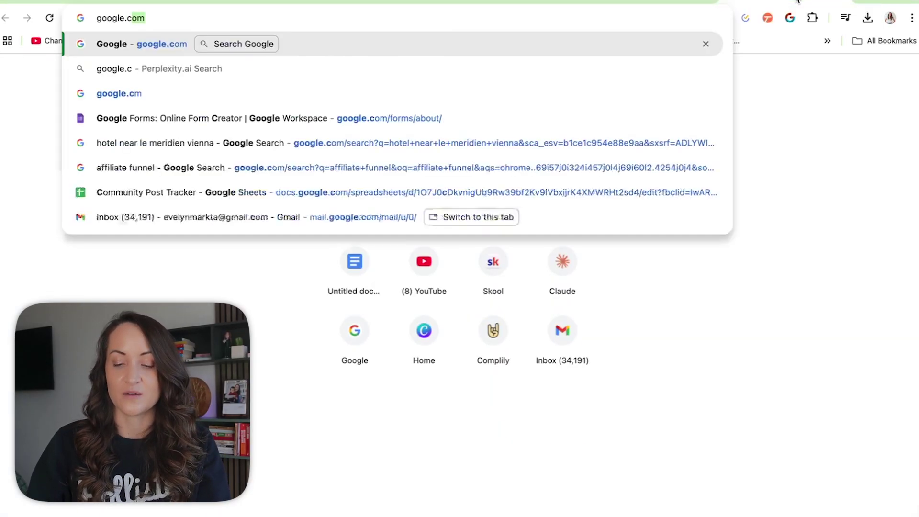
key("Return")
type("facebook pixel helper")
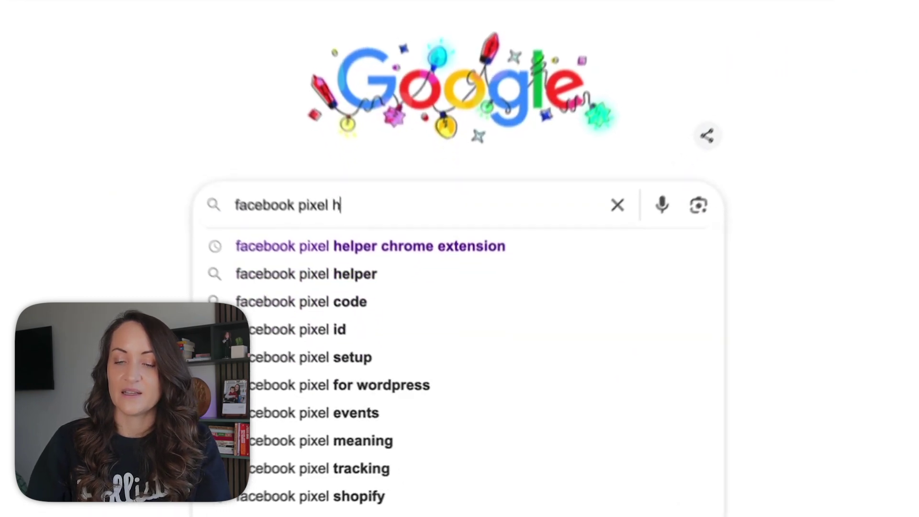
key("Return")
left_click(329, 174)
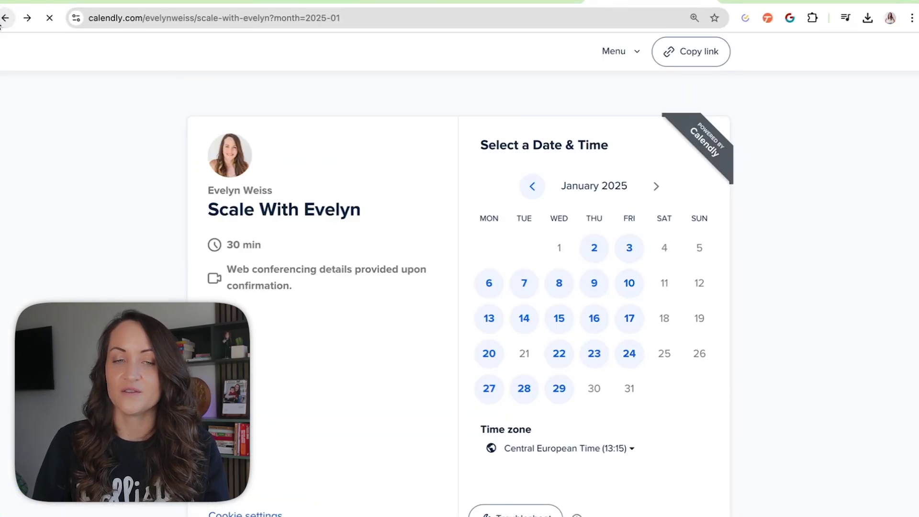
Check with Meta Pixel Helper which pixel fires on the Calendly booking page
left_click(811, 19)
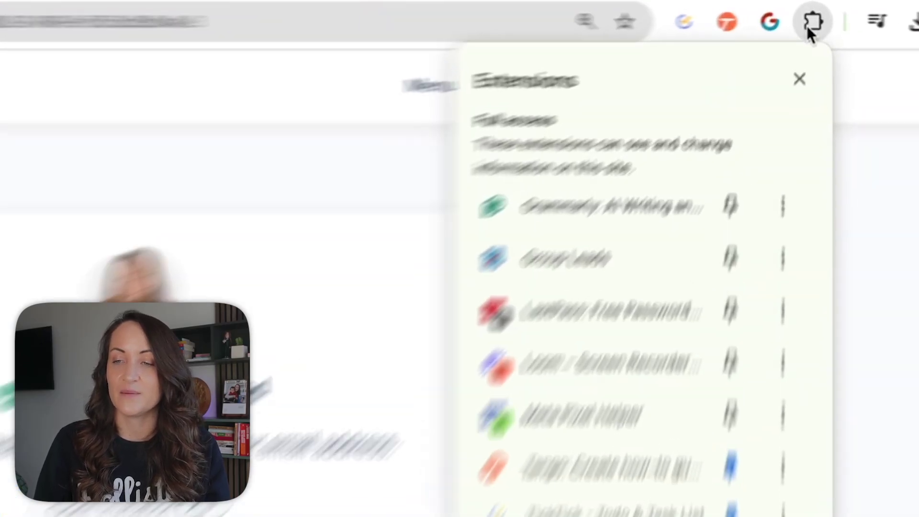
left_click(593, 429)
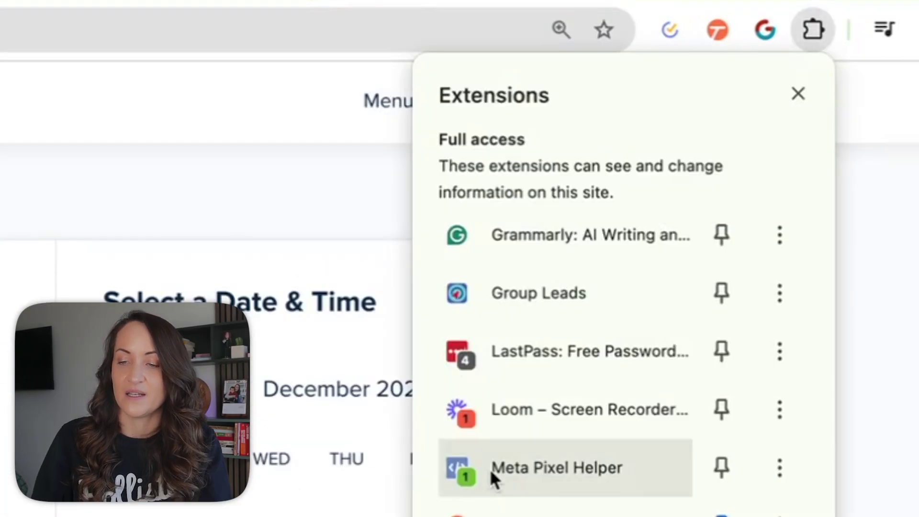
left_click(492, 474)
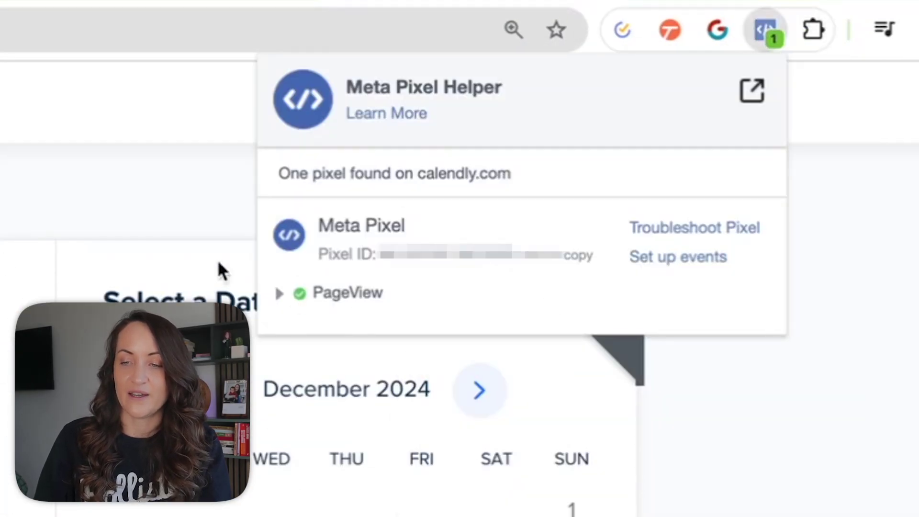
key("Escape")
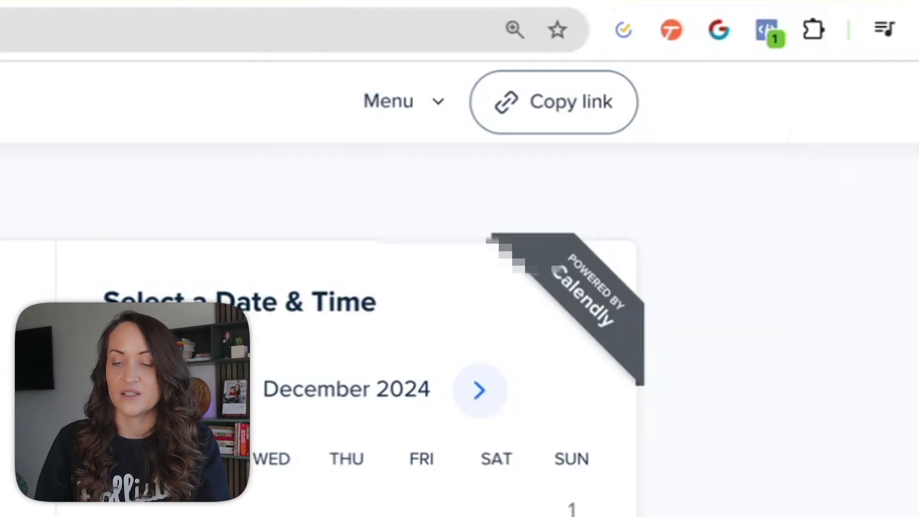
Book a January 2, 2025 meeting and confirm invitee_meeting_scheduled fired in Pixel Helper
left_click(479, 390)
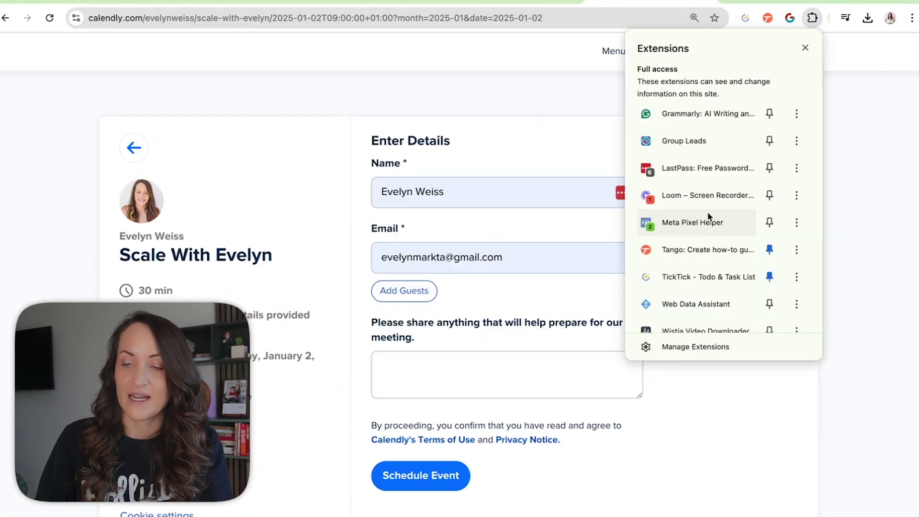
left_click(707, 221)
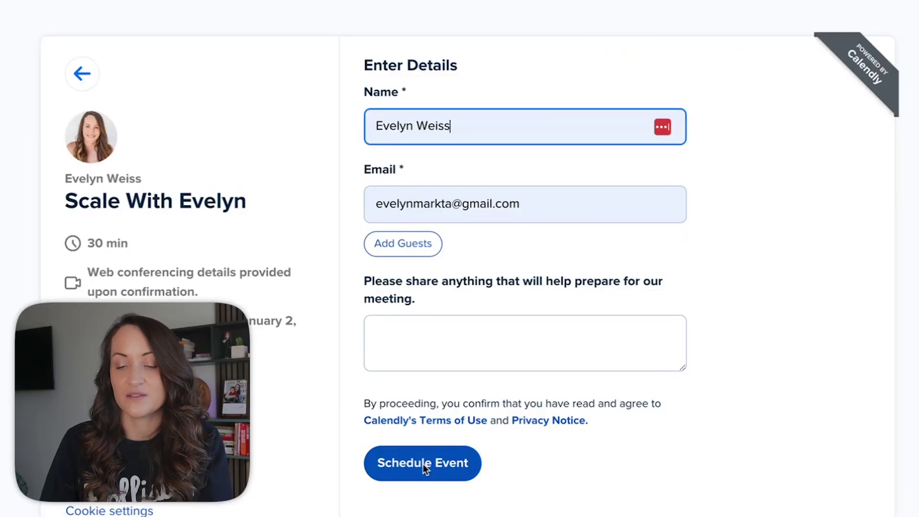
left_click(423, 464)
left_click(812, 17)
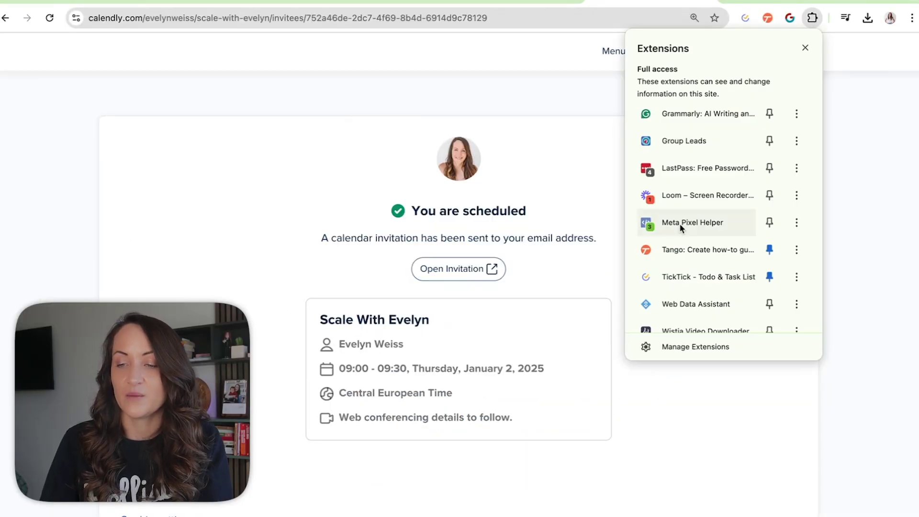
left_click(678, 223)
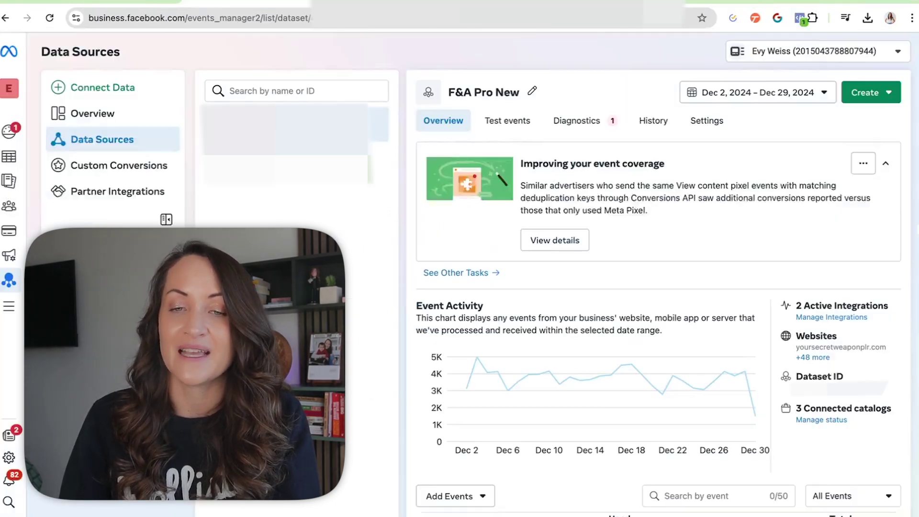
Scroll the F&A Pro New event list to the Active invitee_ events from Calendly
scroll(544, 311, "down", 15)
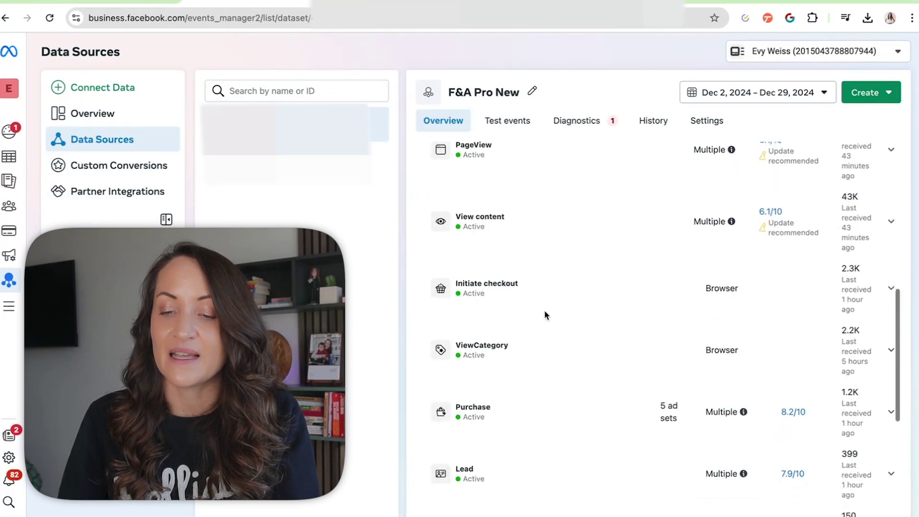
scroll(546, 315, "down", 1)
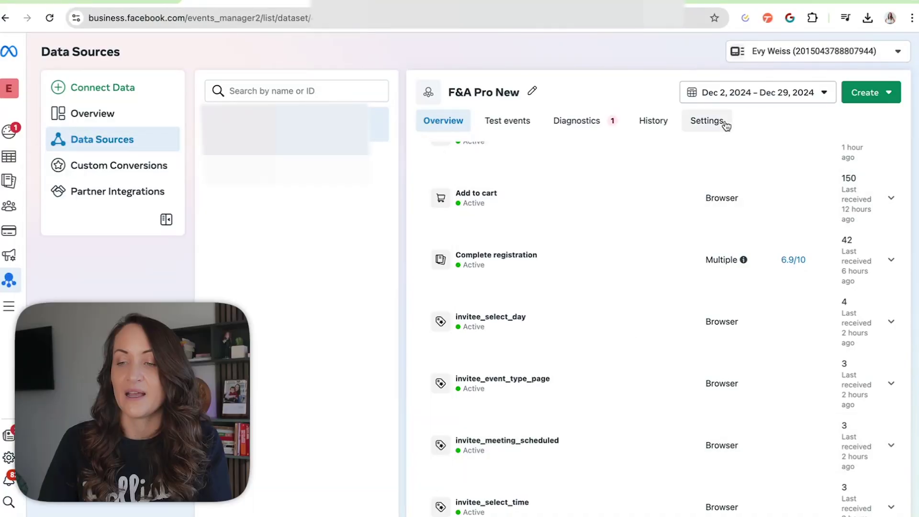
Submit calendly.com in the dataset's traffic permissions, confirming it is already allowed
left_click(708, 120)
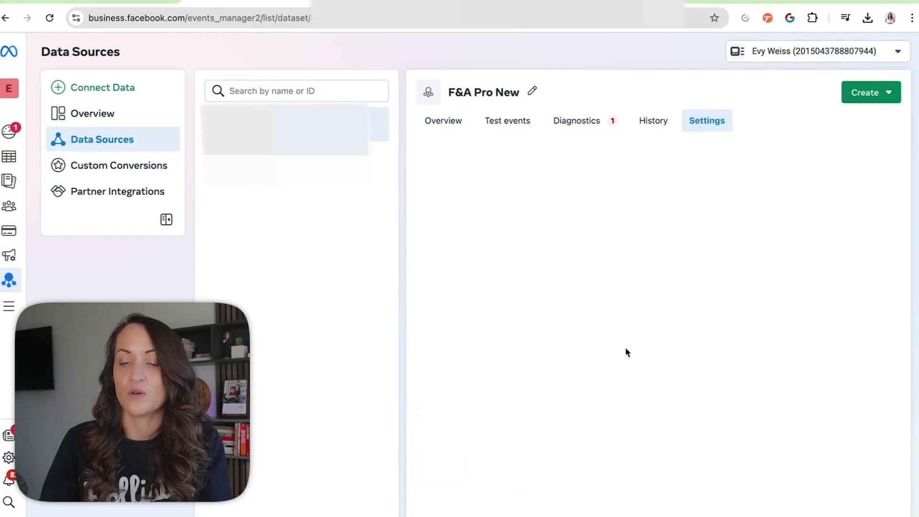
scroll(598, 401, "down", 15)
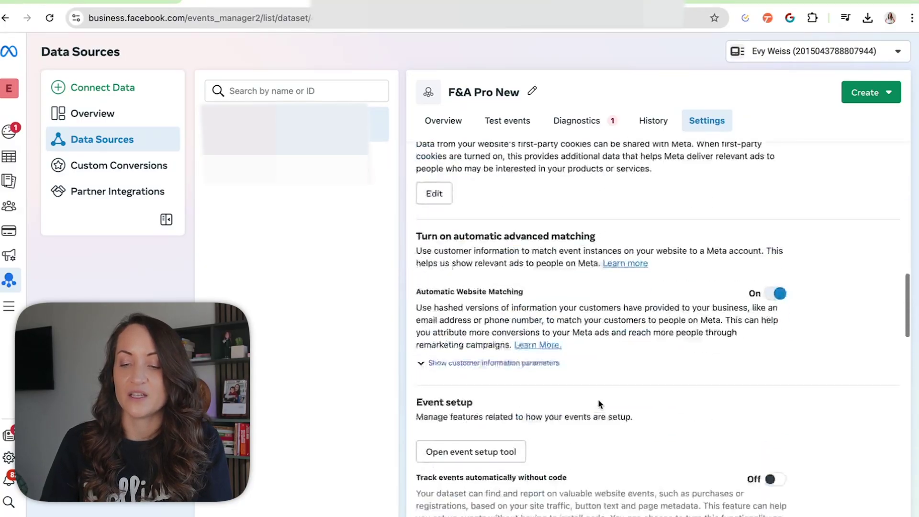
scroll(598, 403, "down", 15)
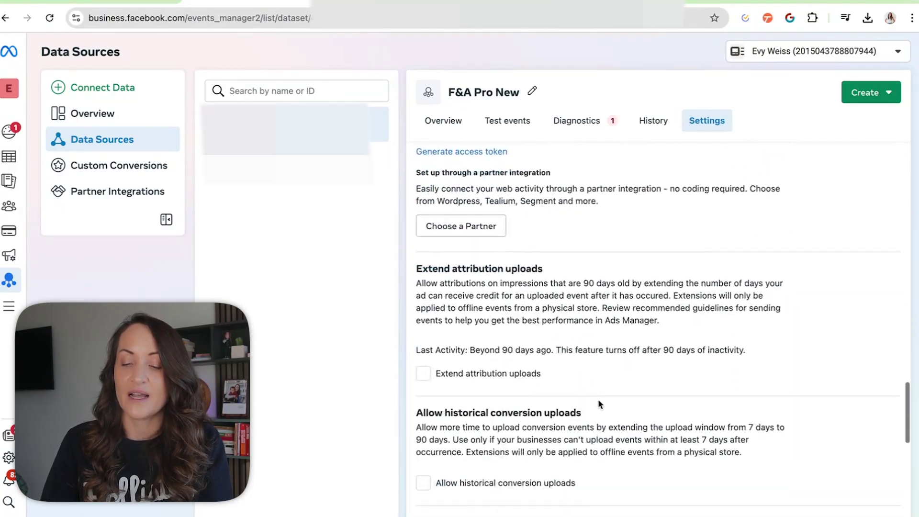
scroll(598, 401, "down", 3)
left_click(429, 433)
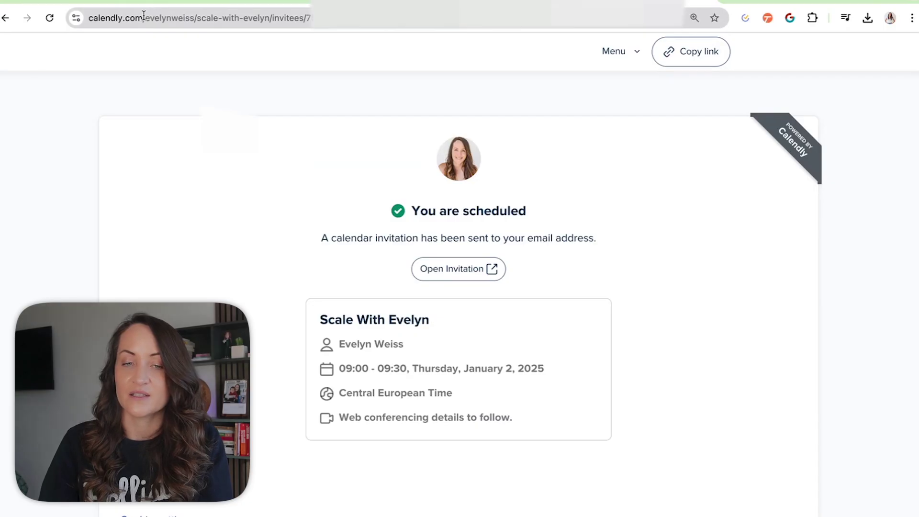
left_click(143, 15)
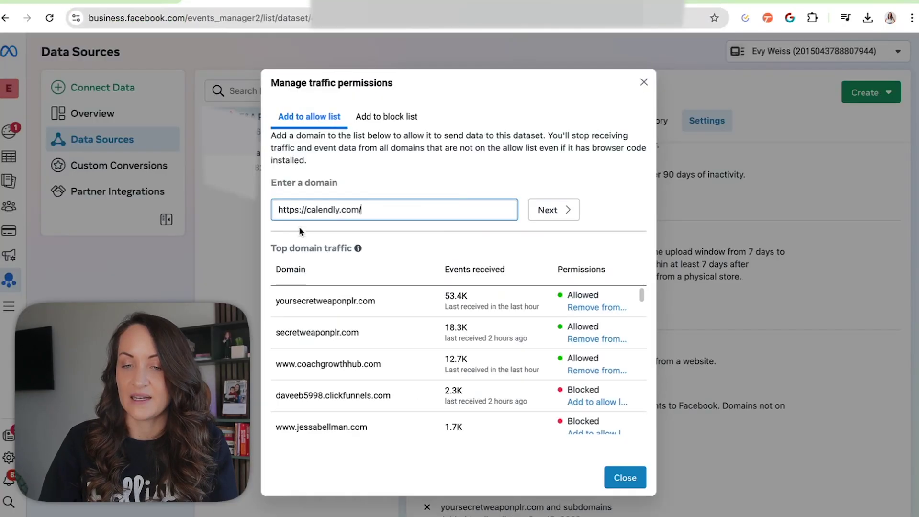
left_click(472, 239)
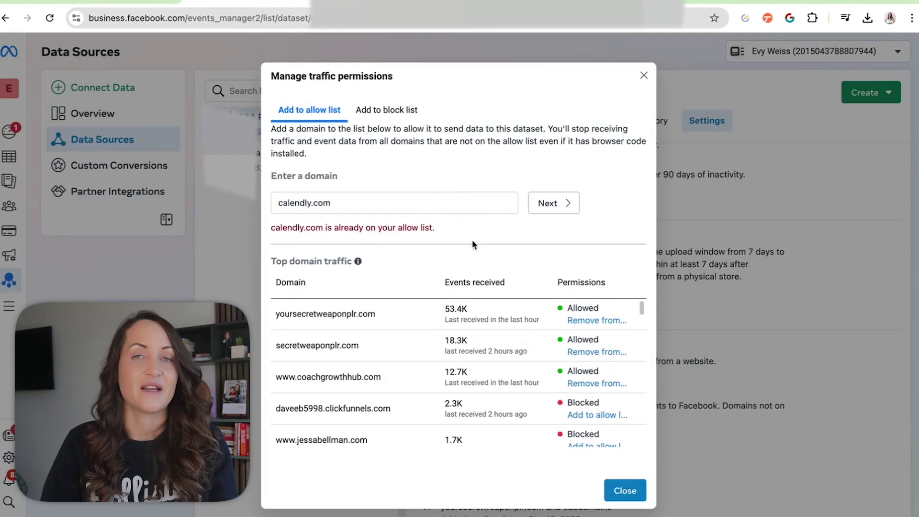
Close traffic permissions, review the Active invitee events, and return to the Book A Call Campaign
left_click(643, 76)
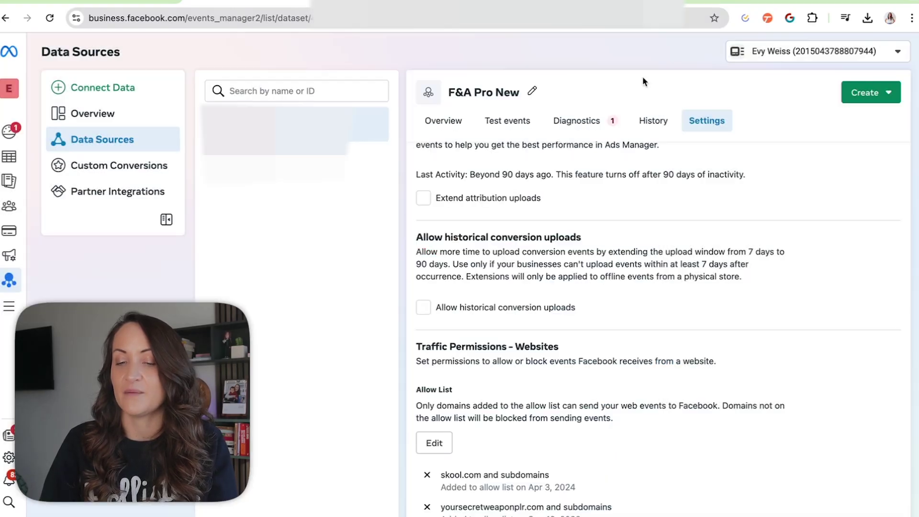
left_click(459, 124)
scroll(559, 384, "down", 5)
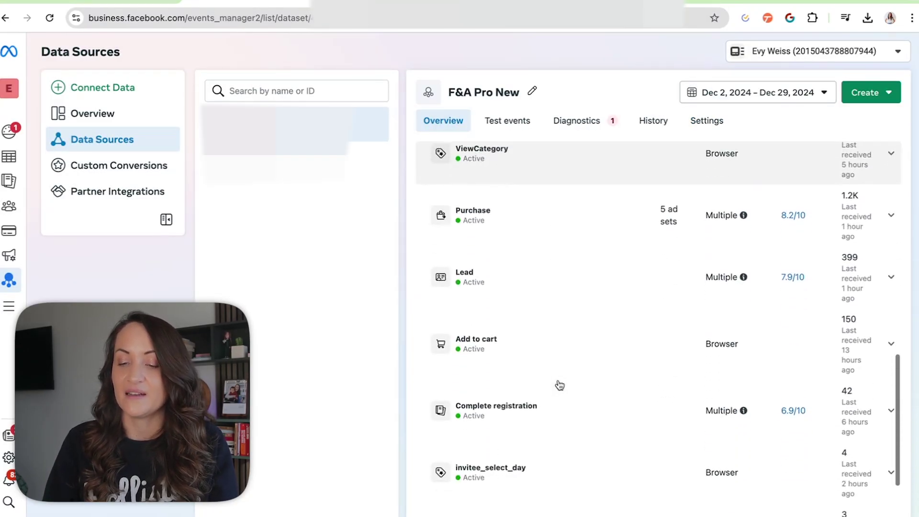
scroll(558, 385, "down", 3)
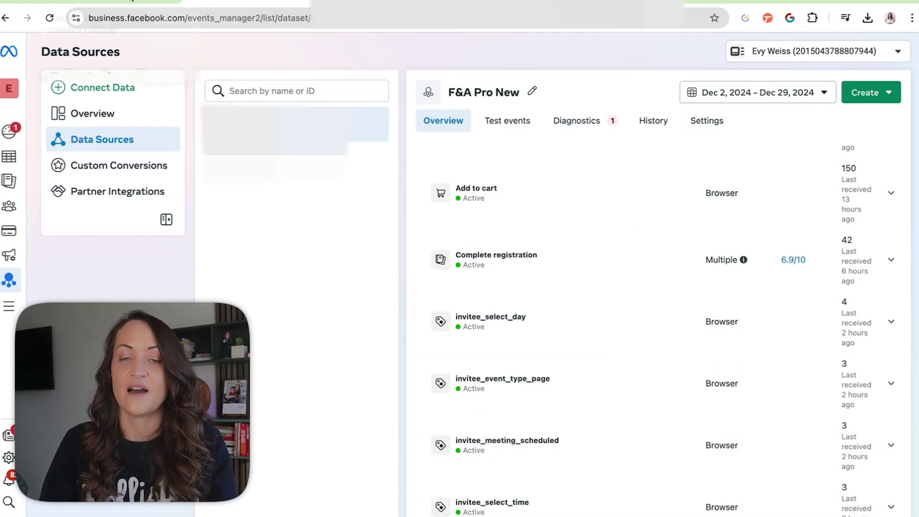
left_click(132, 1)
scroll(442, 215, "up", 7)
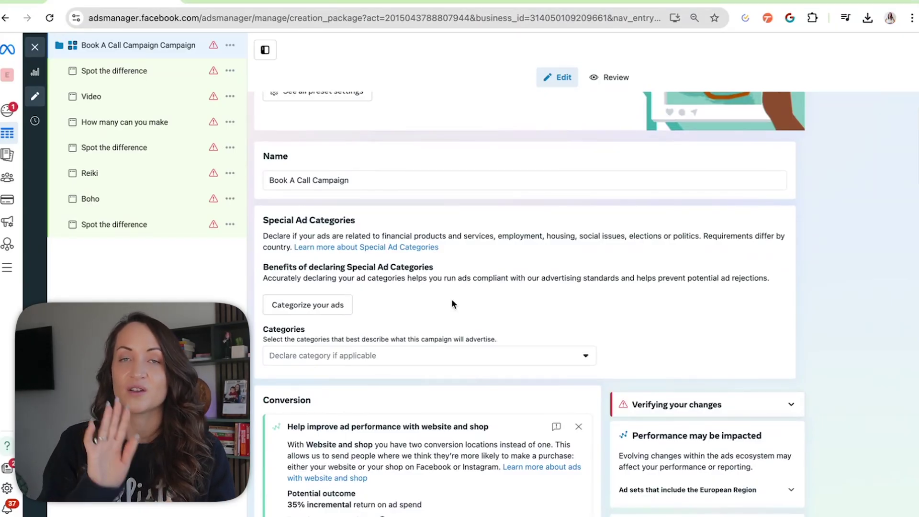
Change the ad set's conversion event from Purchase to invitee_meeting_scheduled on dataset F&A Pro New
scroll(511, 104, "up", 2)
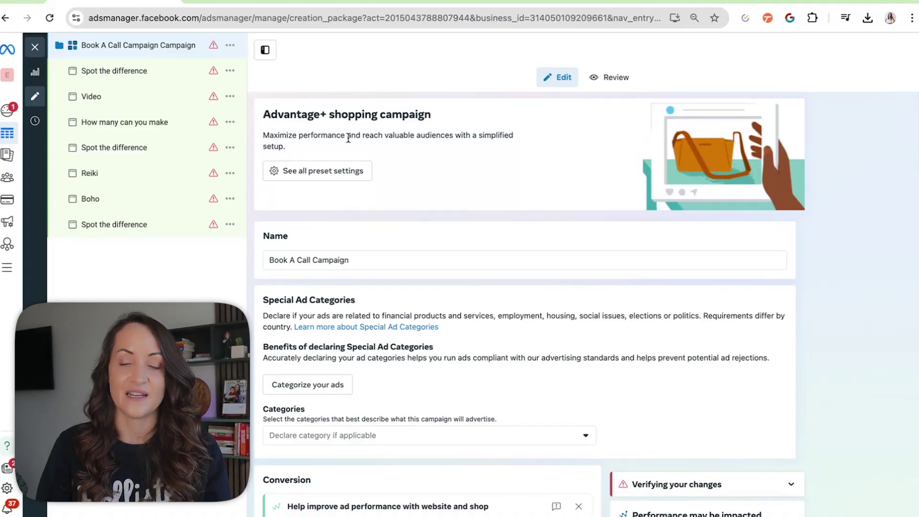
scroll(348, 139, "down", 6)
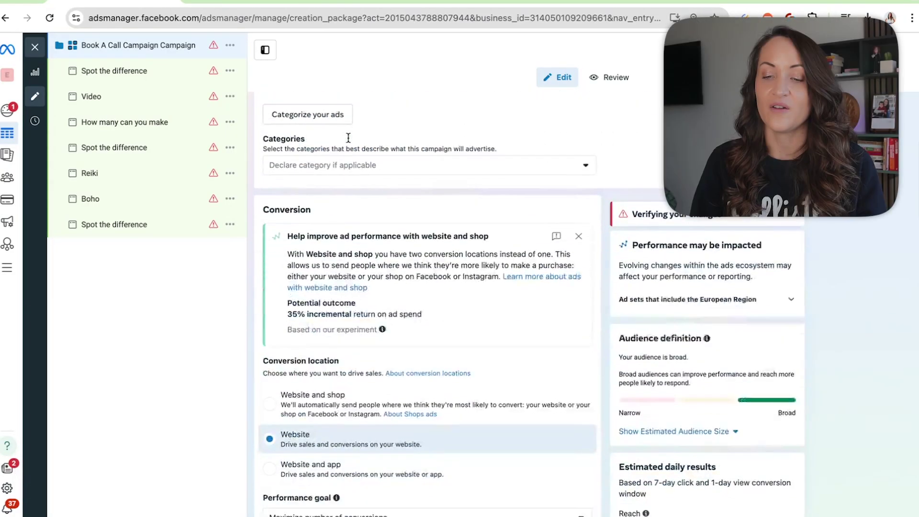
scroll(348, 136, "down", 3)
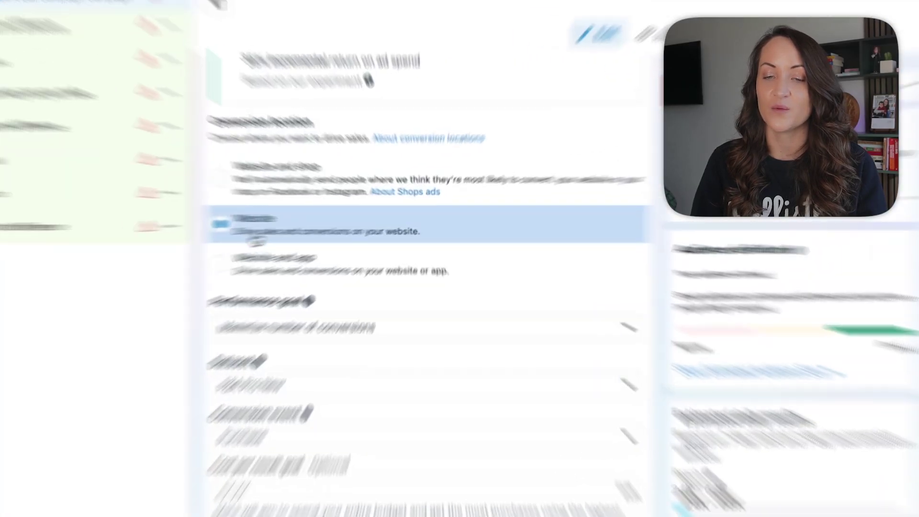
scroll(243, 245, "down", 5)
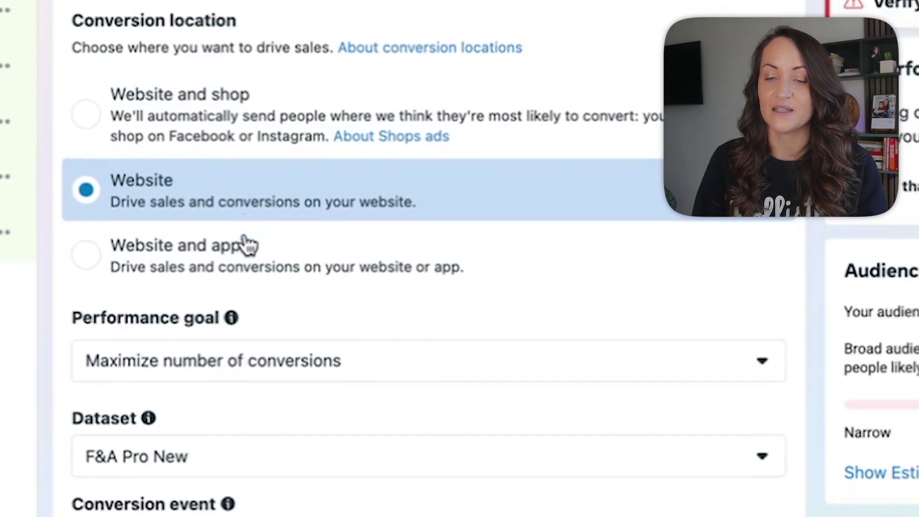
left_click(236, 335)
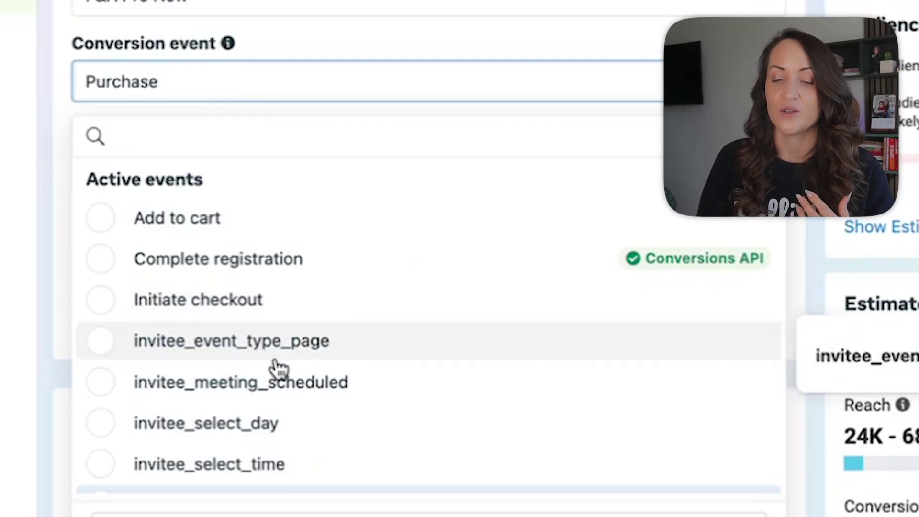
left_click(256, 386)
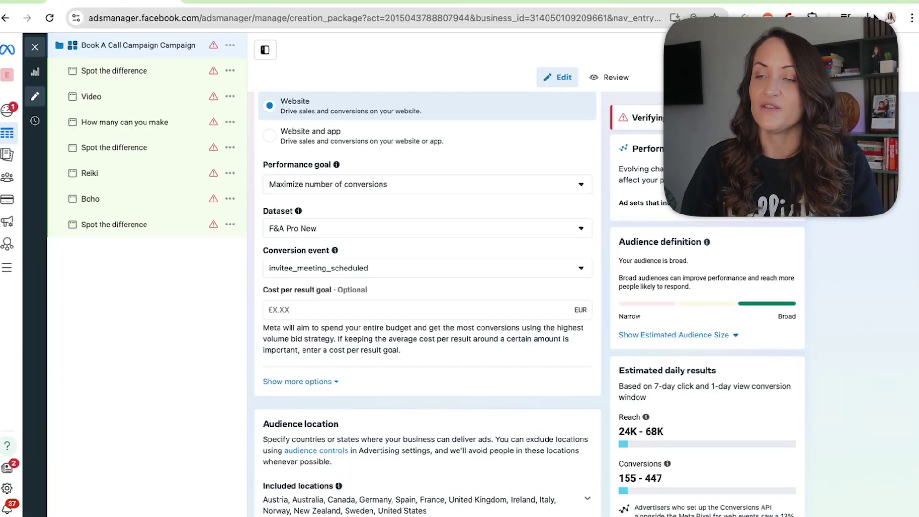
key("ctrl+t")
Open the Meta Ad Library and search it for the coaching page
type("ads")
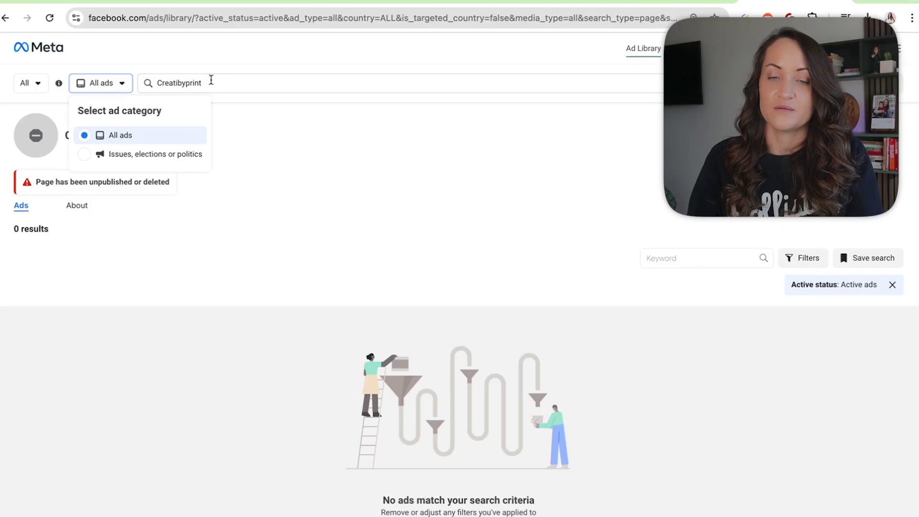
left_click_drag(211, 81, 144, 82)
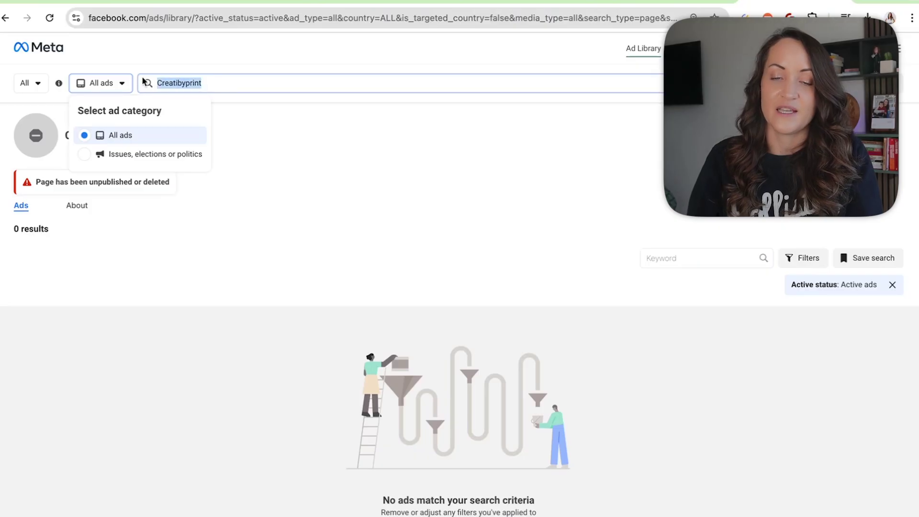
type("c")
type("v")
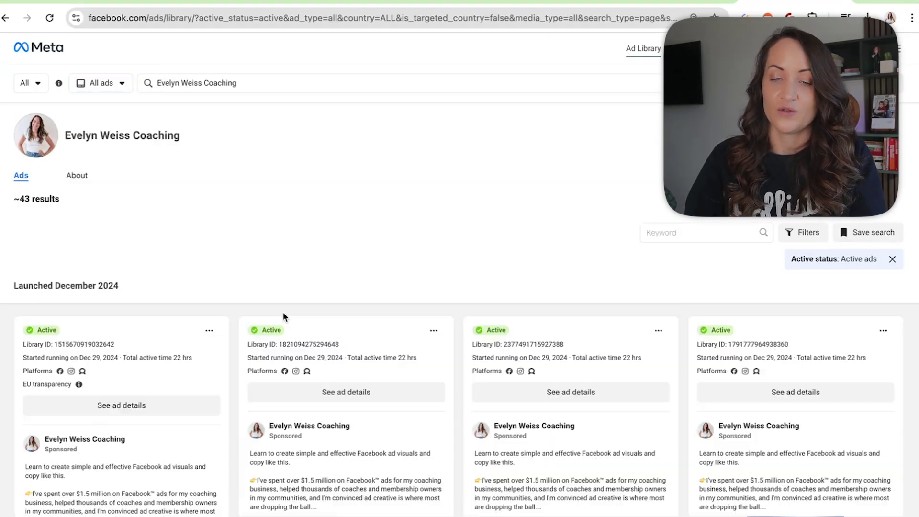
scroll(283, 312, "down", 10)
scroll(283, 316, "down", 15)
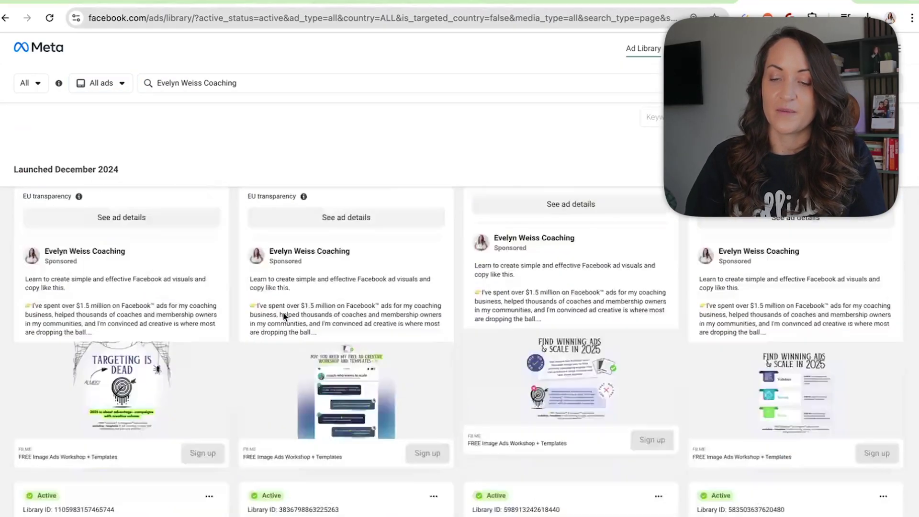
scroll(284, 317, "up", 5)
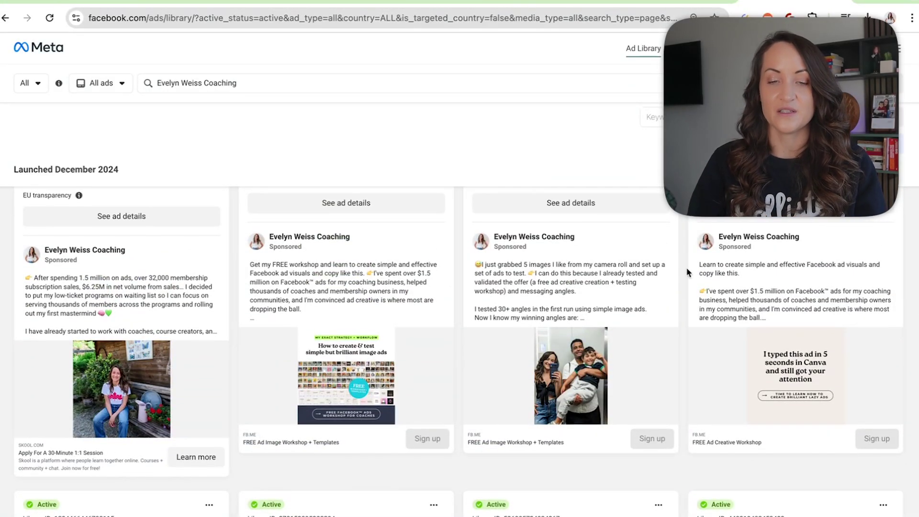
Set the Chrome page zoom for the ad results to 125%
key("ctrl+plus")
key("ctrl+plus")
scroll(520, 245, "down", 5)
scroll(465, 346, "up", 4)
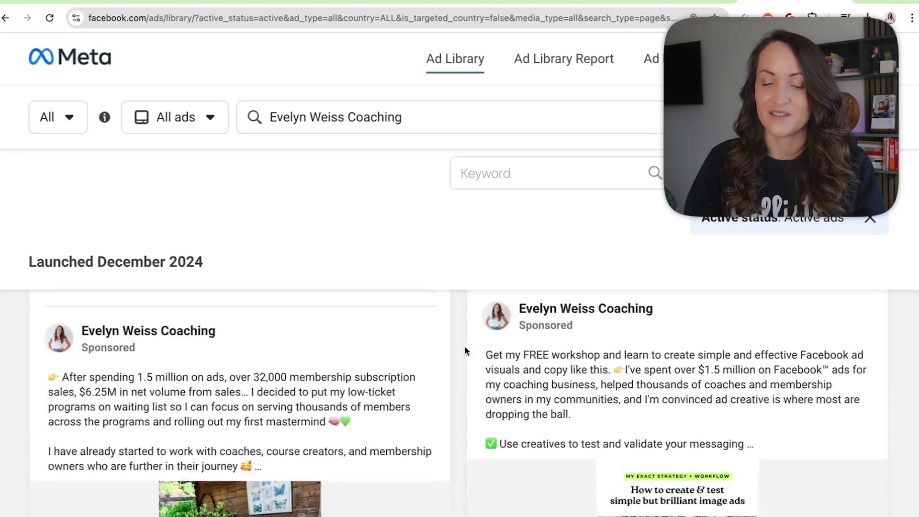
scroll(464, 345, "down", 2)
scroll(464, 346, "up", 1)
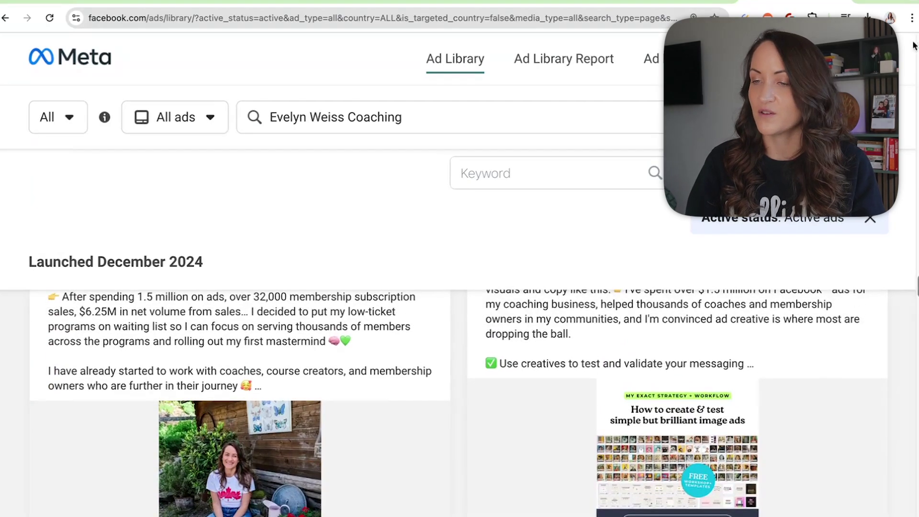
left_click(911, 18)
left_click(824, 266)
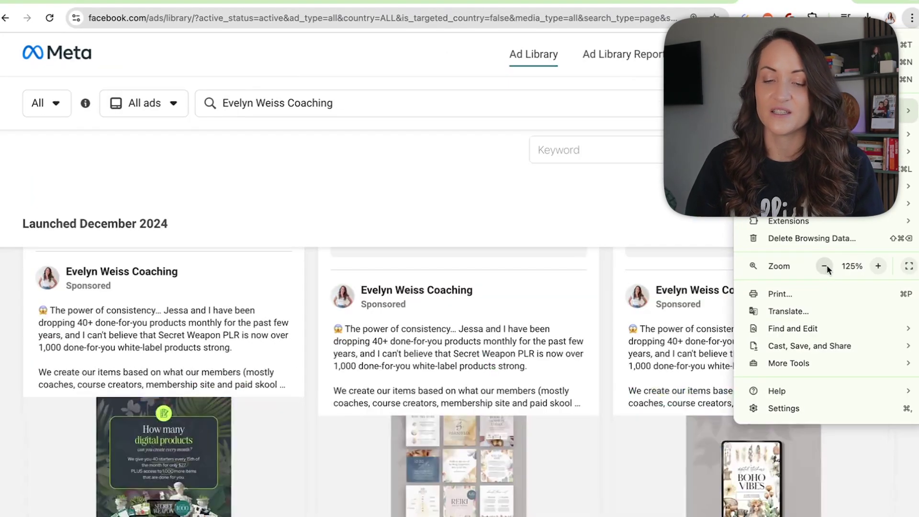
left_click(430, 429)
Find the 30-minute 1:1 session ad and follow its link to Skool
scroll(300, 455, "down", 10)
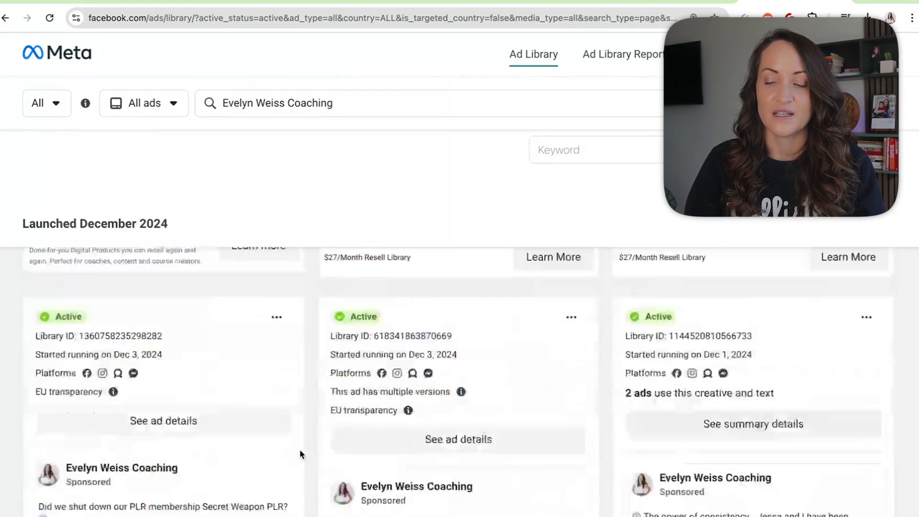
scroll(301, 455, "down", 5)
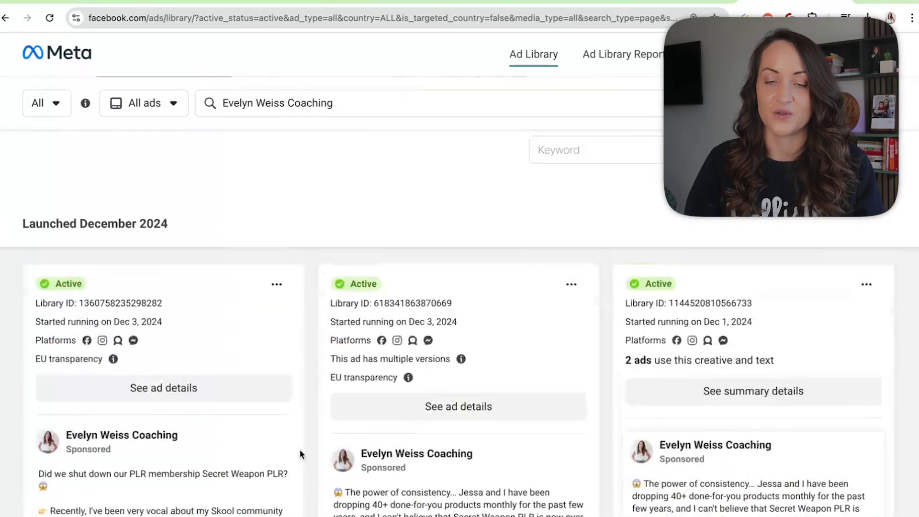
scroll(300, 454, "down", 10)
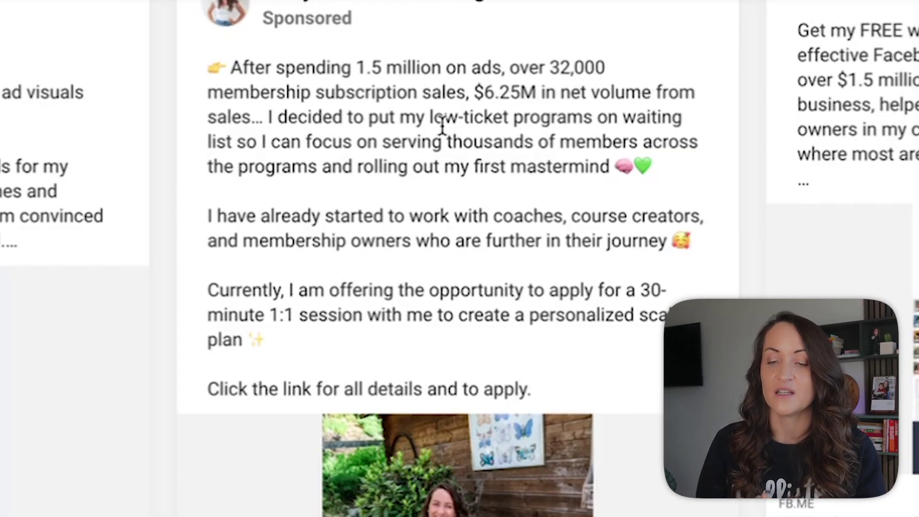
scroll(489, 344, "down", 6)
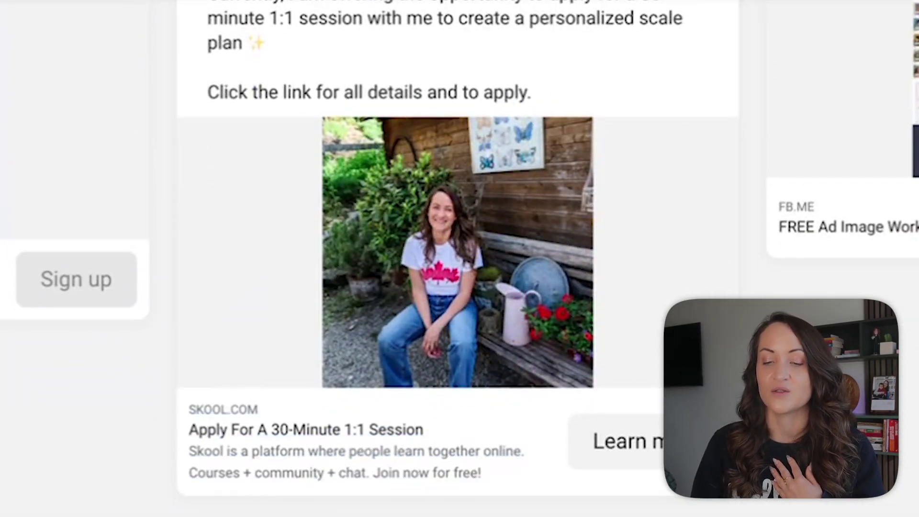
left_click(617, 441)
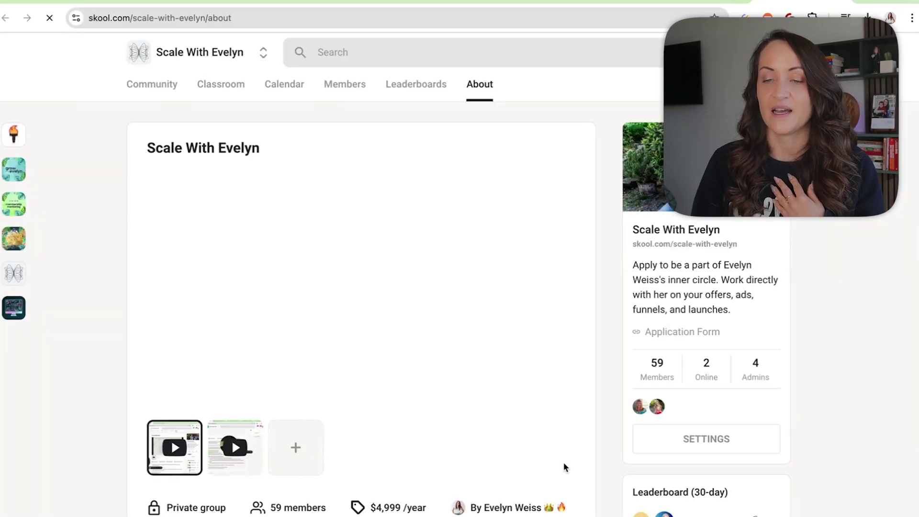
Read the $4,999/year group's Skool About page and follow its forms.gle application link
scroll(564, 467, "down", 4)
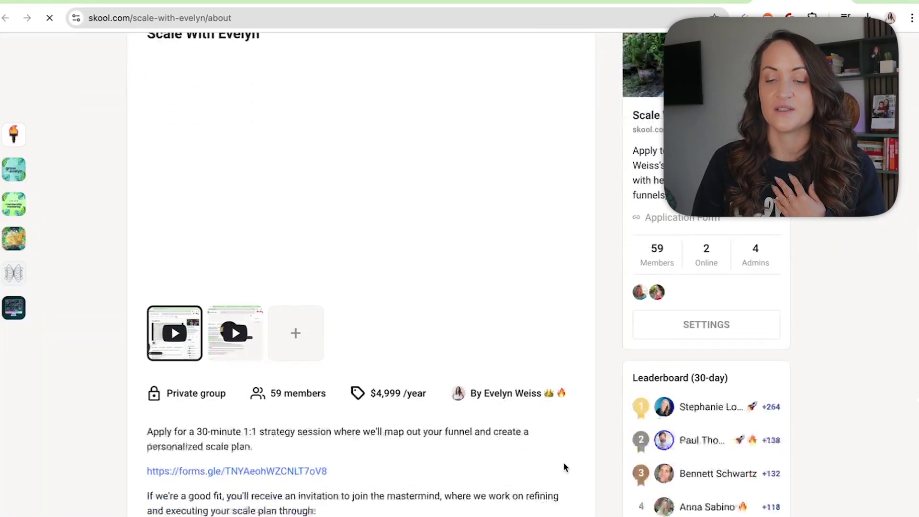
scroll(564, 468, "down", 3)
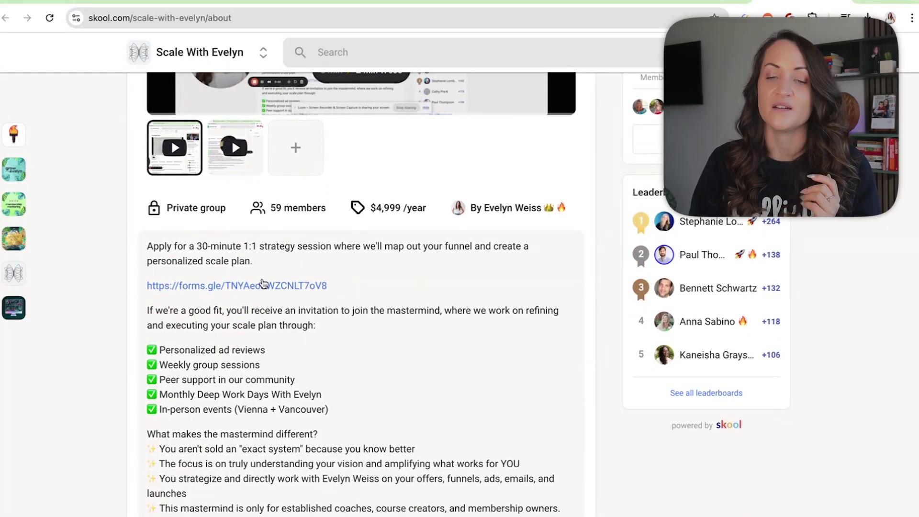
scroll(262, 284, "down", 2)
left_click(304, 194)
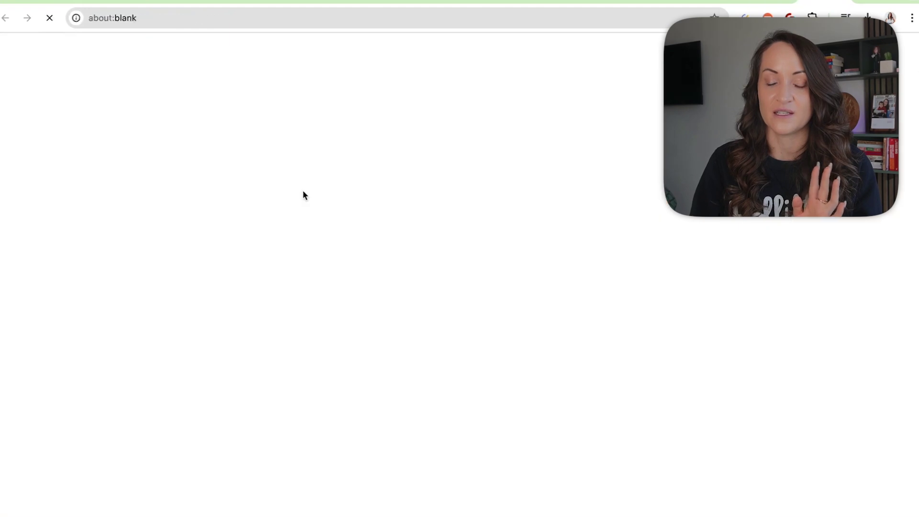